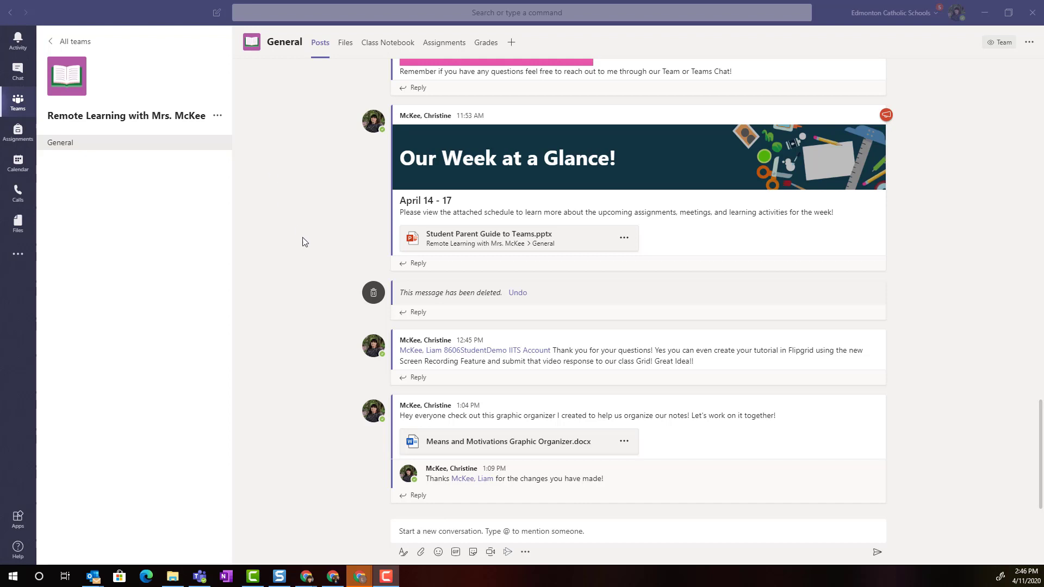
# Scroll up to the Tuesday-meeting reminder post and view the actions for the student's reply
pyautogui.scroll(4, 684, 272)
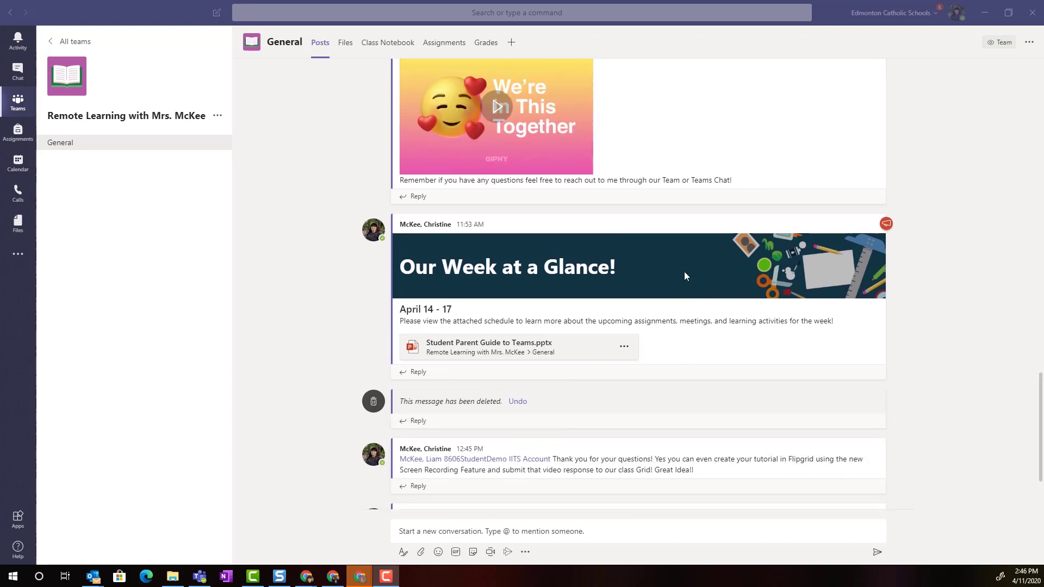
pyautogui.scroll(3, 685, 274)
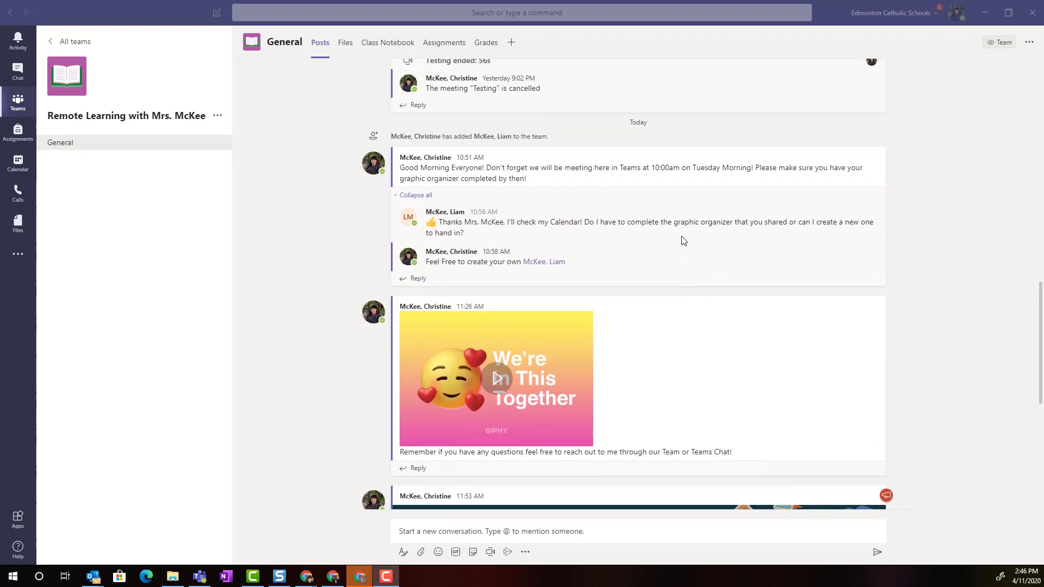
pyautogui.moveTo(717, 221)
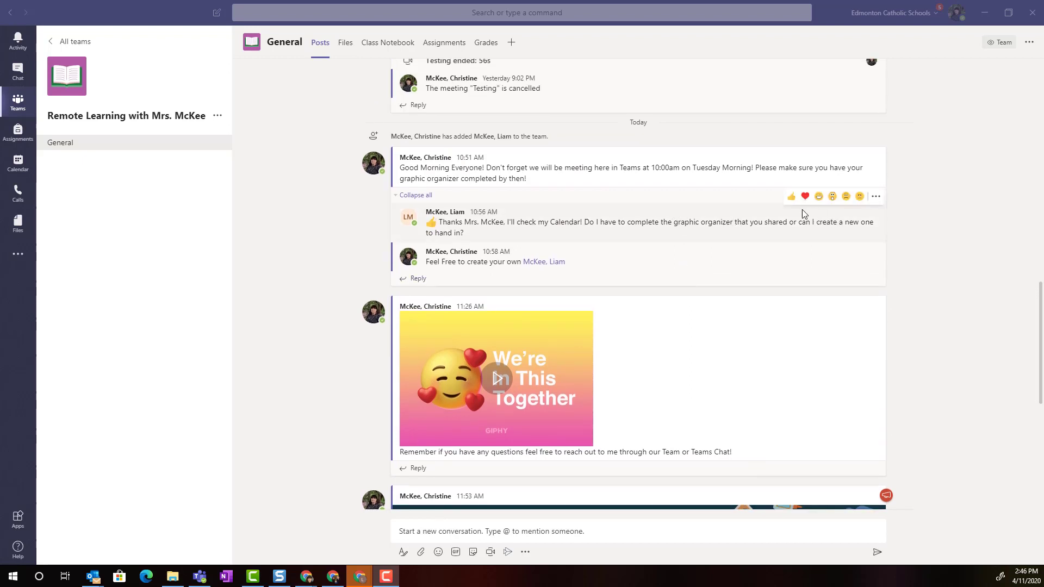
pyautogui.click(875, 198)
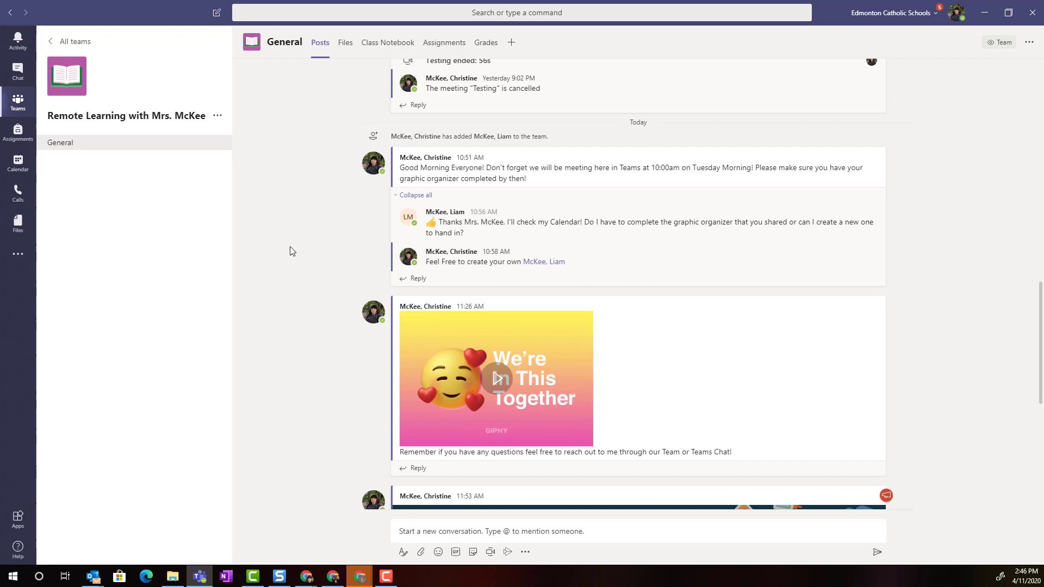
# Open Manage team for Remote Learning with Mrs. McKee and list its members and guests
pyautogui.click(218, 118)
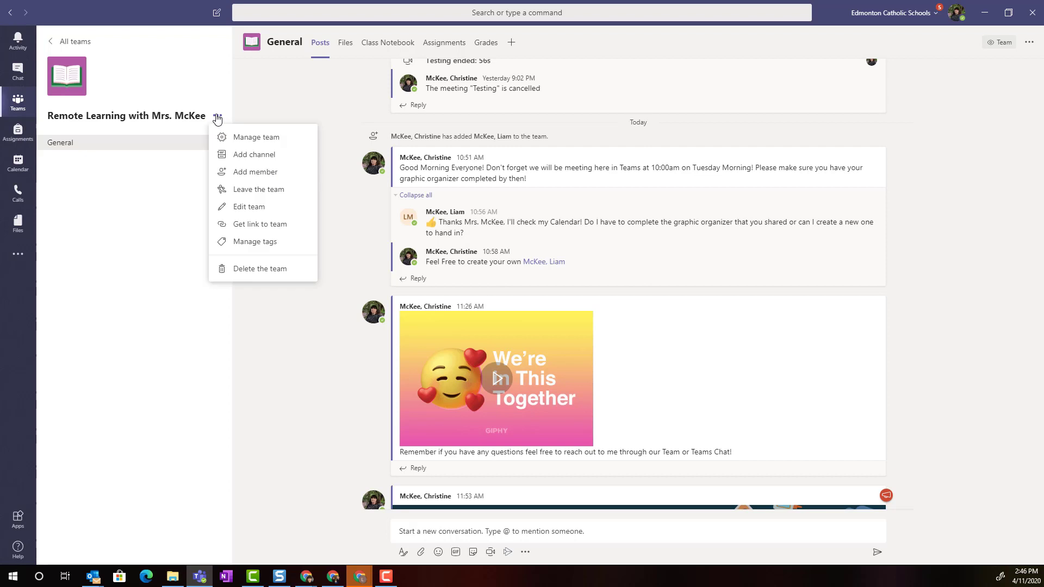
pyautogui.click(246, 143)
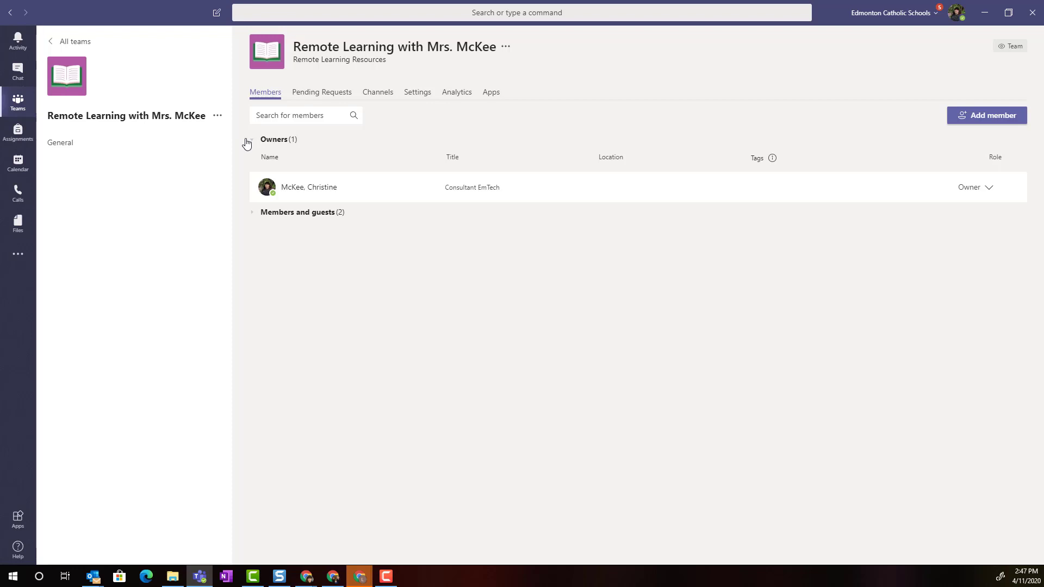
pyautogui.click(266, 216)
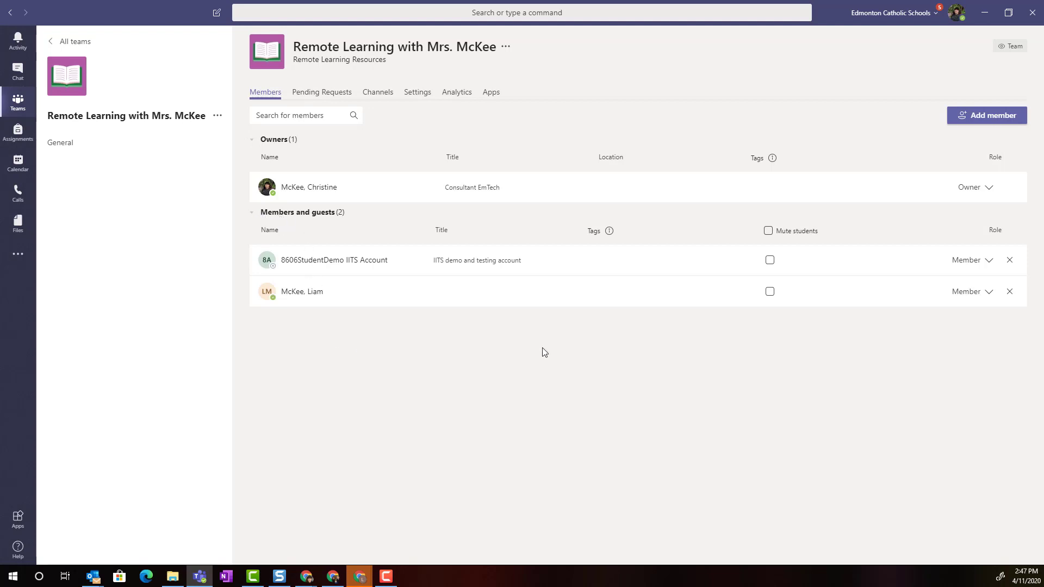
# Mute only the demo student account, leaving the second student unmuted
pyautogui.click(768, 232)
pyautogui.click(768, 232)
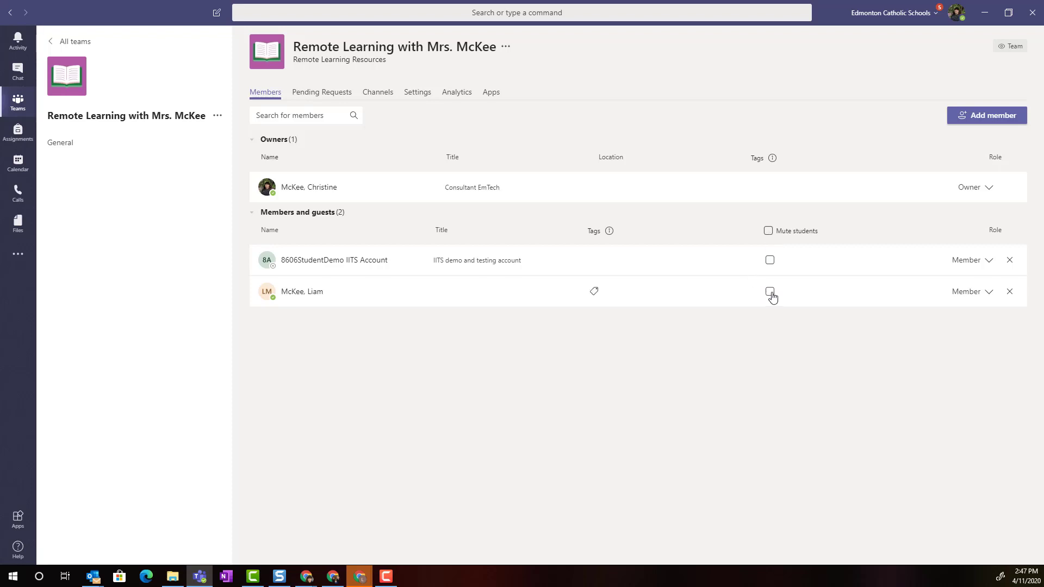
pyautogui.click(770, 261)
pyautogui.click(771, 295)
pyautogui.click(771, 293)
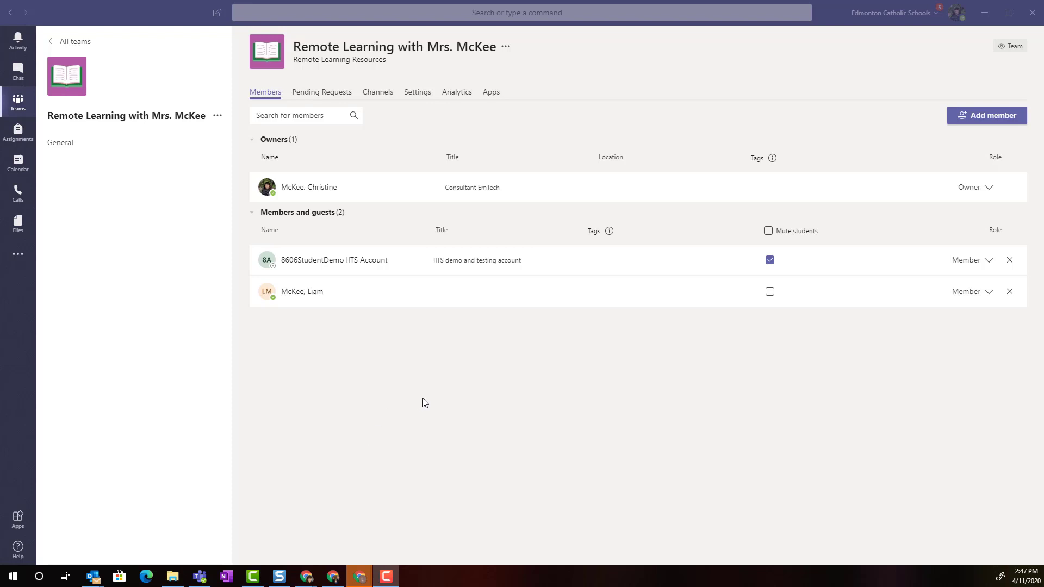
# In team Settings, turn off 'Give members the option to delete their messages' under Member permissions
pyautogui.click(420, 96)
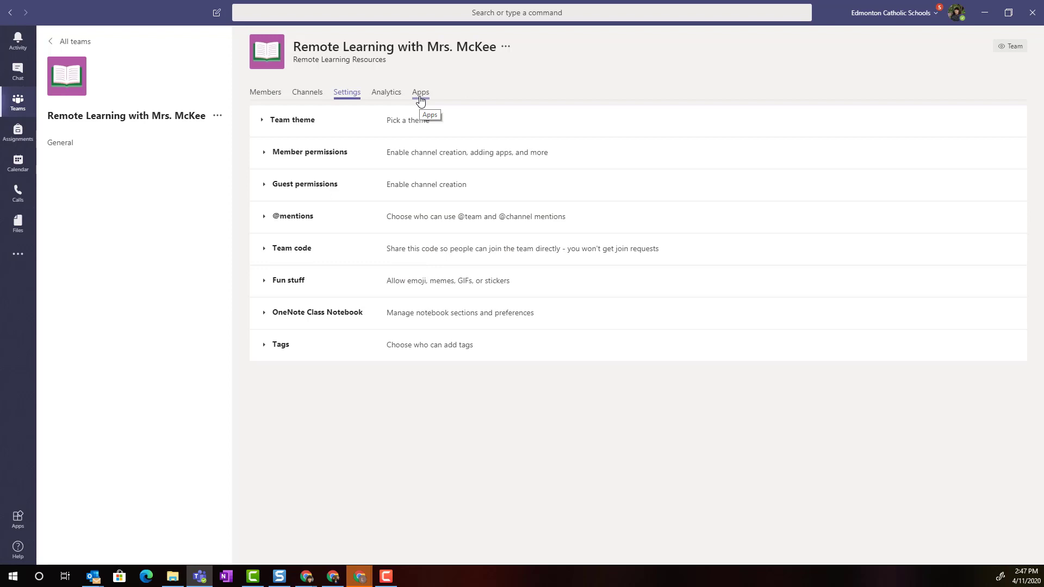
pyautogui.click(316, 158)
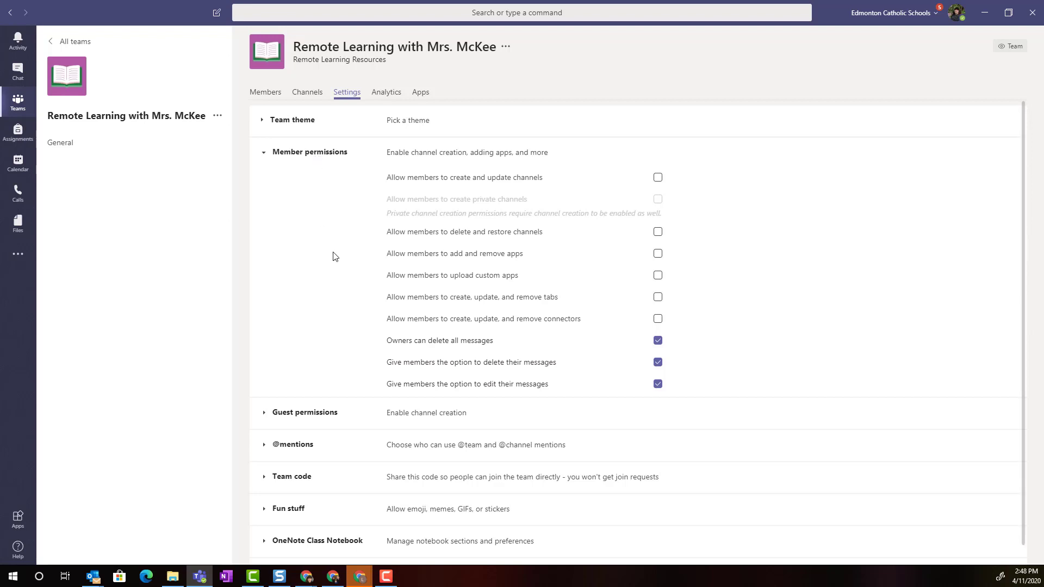
pyautogui.click(657, 363)
# Expand Fun stuff and scroll through the Giphy, sticker and meme options
pyautogui.click(298, 510)
pyautogui.scroll(-3, 757, 478)
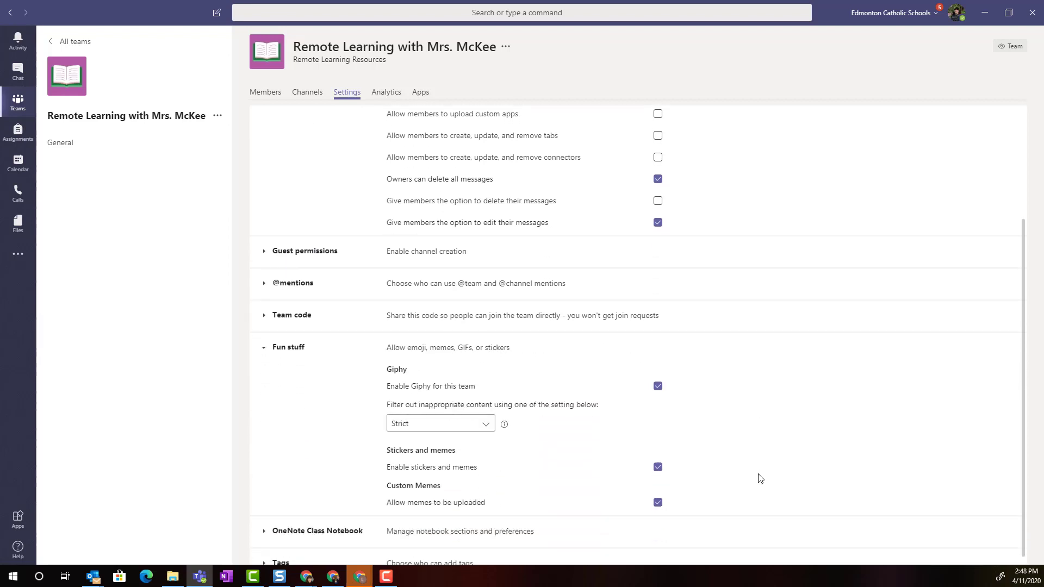